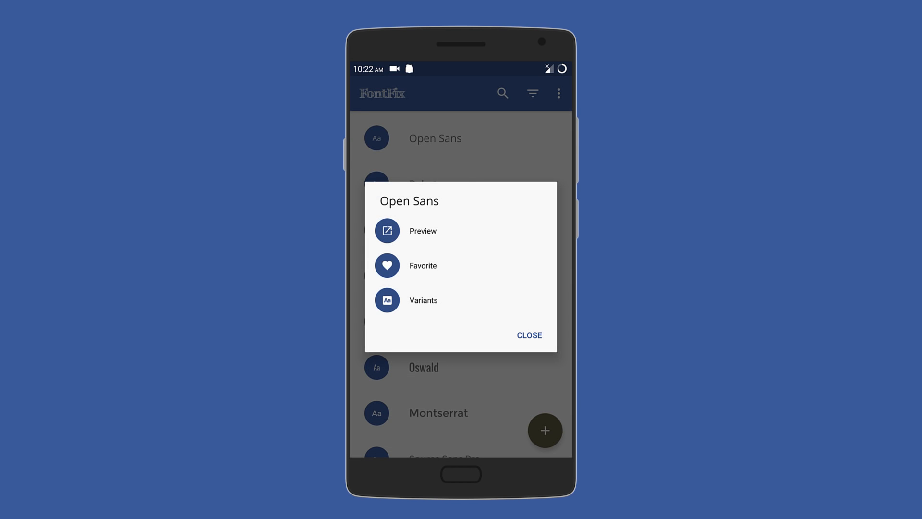
# Step: View Open Sans's available weights, then its detail page with preview, glyphs and info
pyautogui.click(423, 299)
pyautogui.scroll(-1, 461, 273)
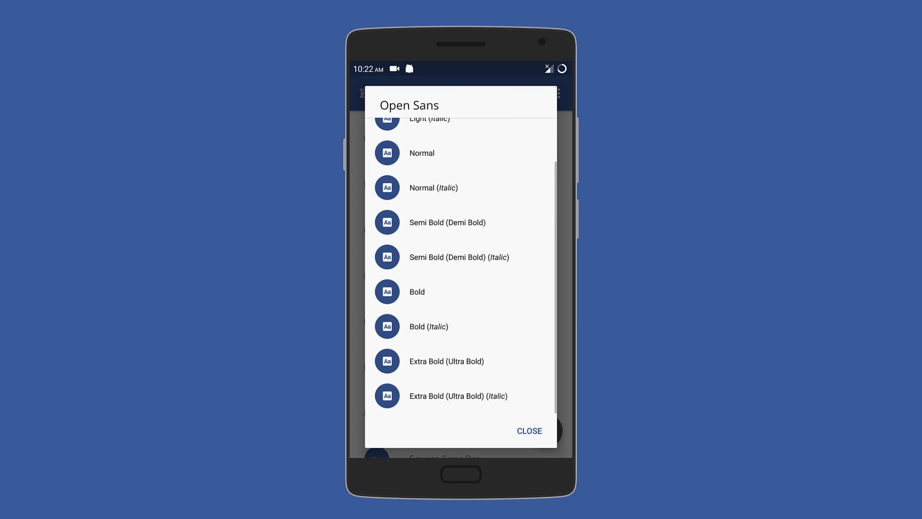
pyautogui.click(529, 431)
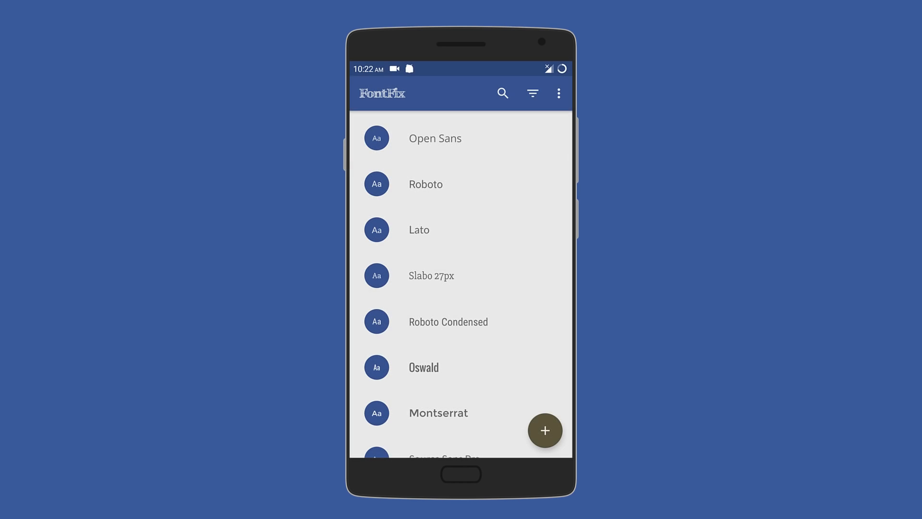
pyautogui.click(515, 137)
pyautogui.scroll(-3, 461, 324)
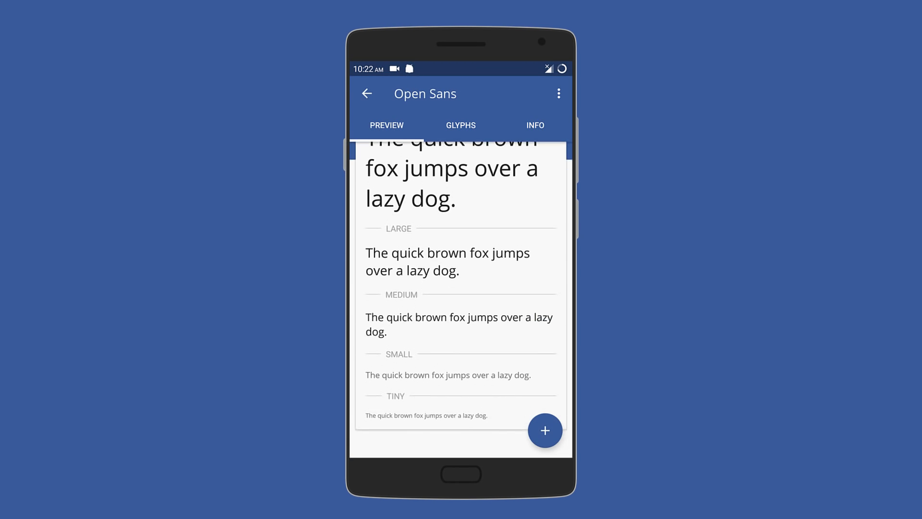
pyautogui.moveTo(533, 325); pyautogui.dragTo(375, 325)
pyautogui.scroll(-2, 461, 325)
pyautogui.scroll(-5, 462, 324)
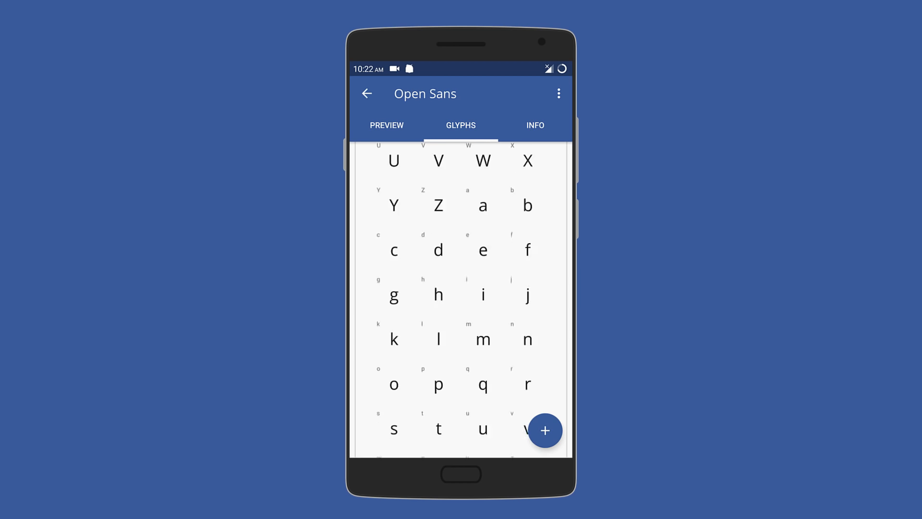
pyautogui.scroll(-3, 461, 324)
pyautogui.moveTo(533, 324); pyautogui.dragTo(375, 325)
pyautogui.scroll(-3, 461, 324)
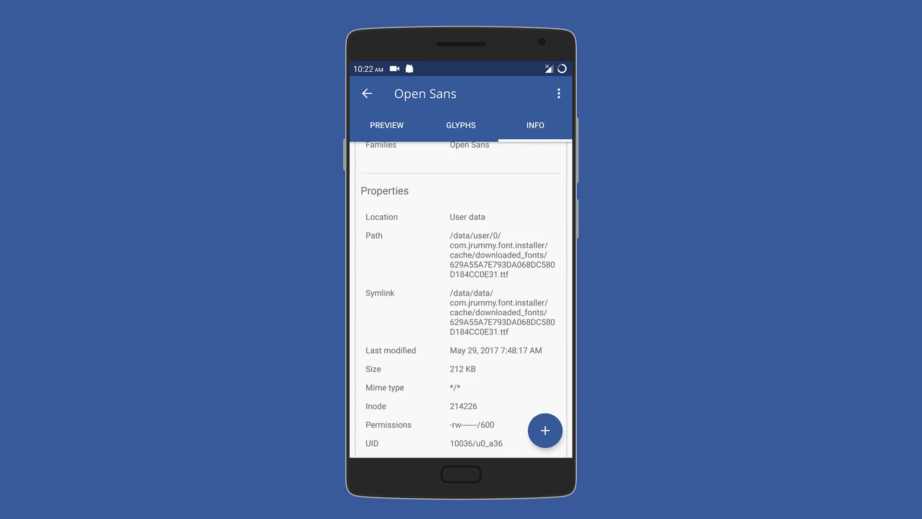
pyautogui.scroll(5, 461, 324)
# Step: Bring up the install-as-system-font comparison for Open Sans and cancel it
pyautogui.click(545, 431)
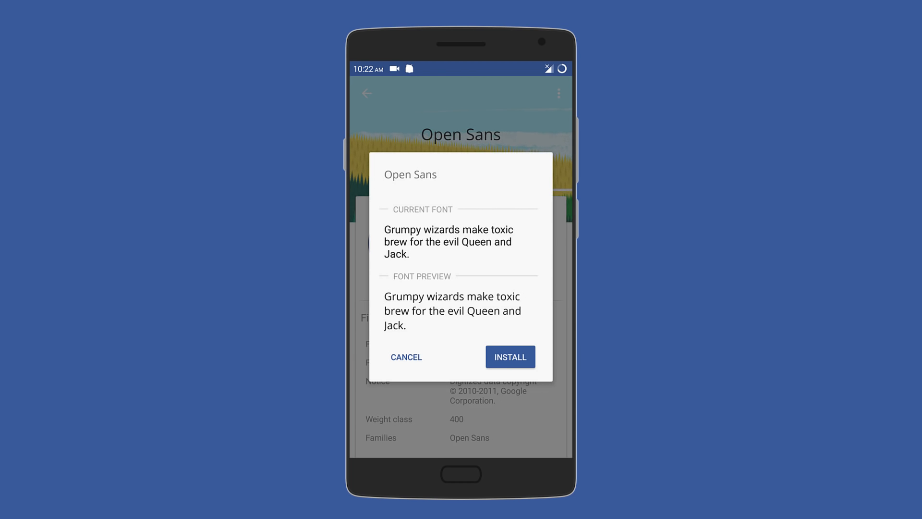
pyautogui.click(510, 357)
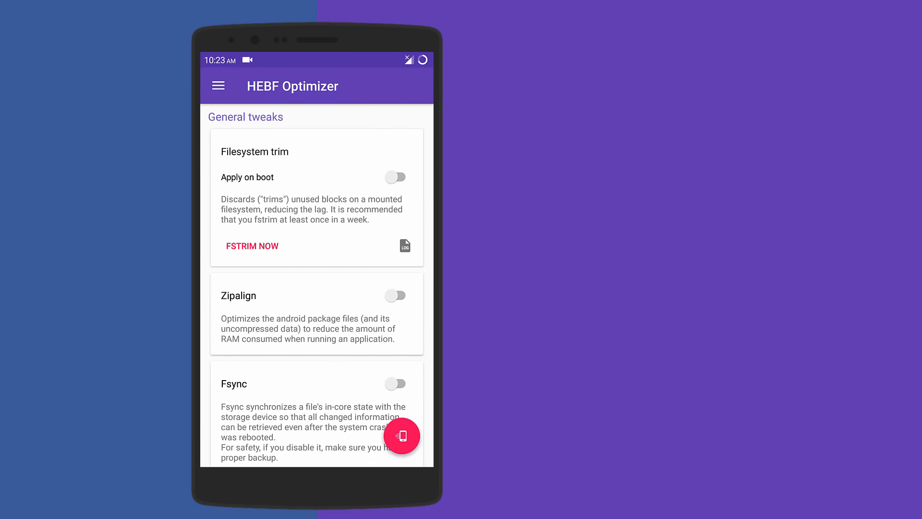
pyautogui.scroll(-3, 317, 288)
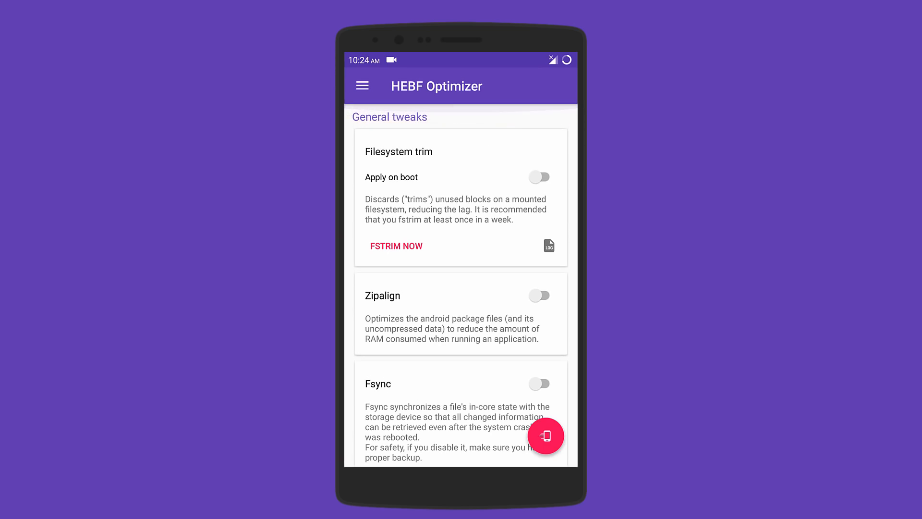
# Step: Browse the Battery, Performance and Internet tweaks sections from the navigation drawer
pyautogui.click(363, 86)
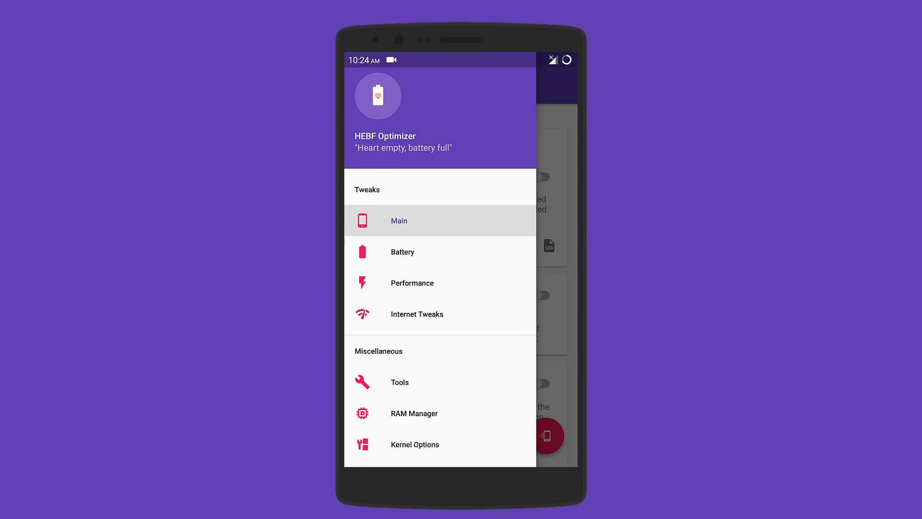
pyautogui.click(402, 251)
pyautogui.scroll(-1, 461, 288)
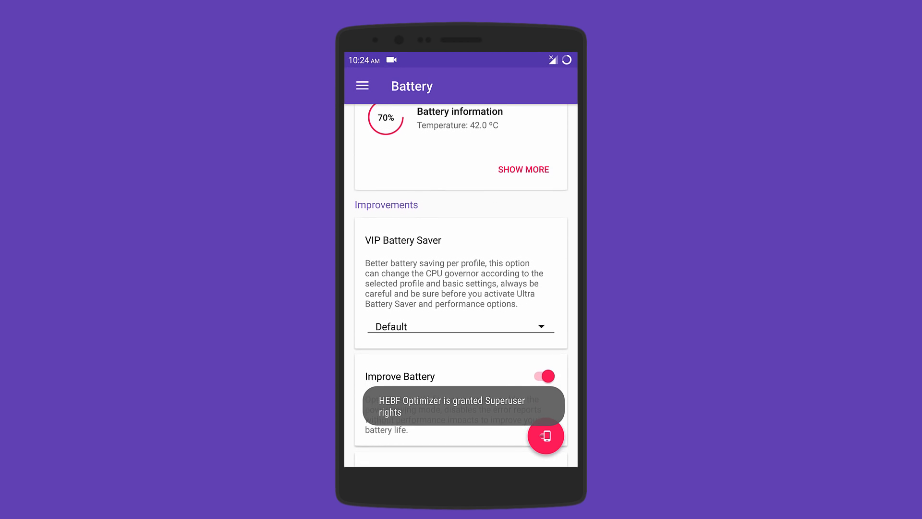
pyautogui.scroll(-5, 461, 289)
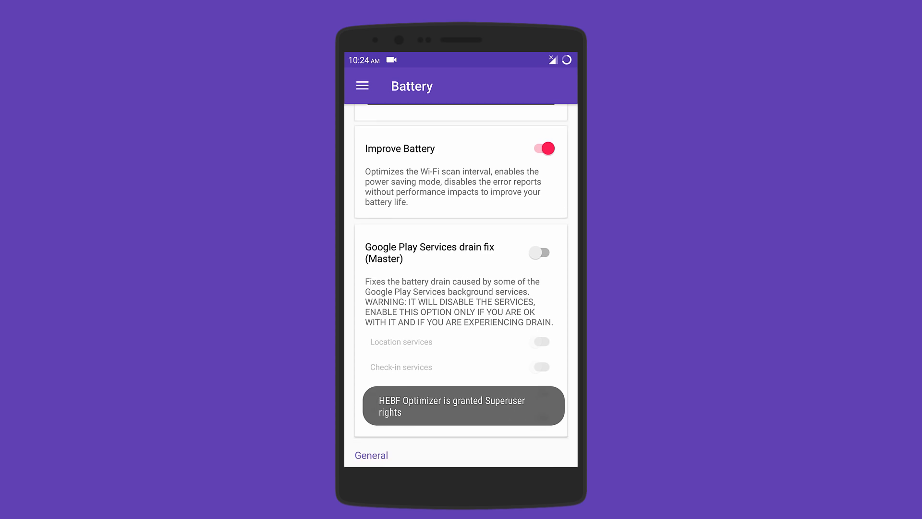
pyautogui.scroll(-5, 462, 288)
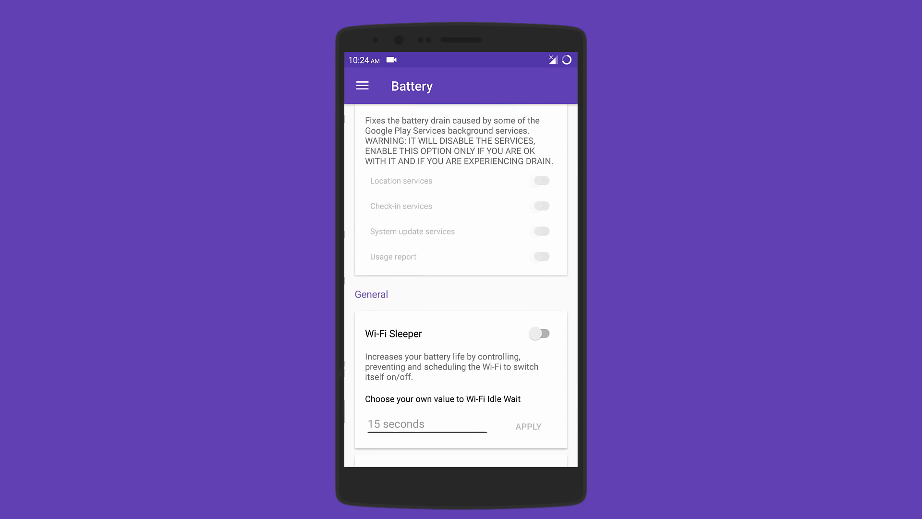
pyautogui.scroll(-3, 461, 288)
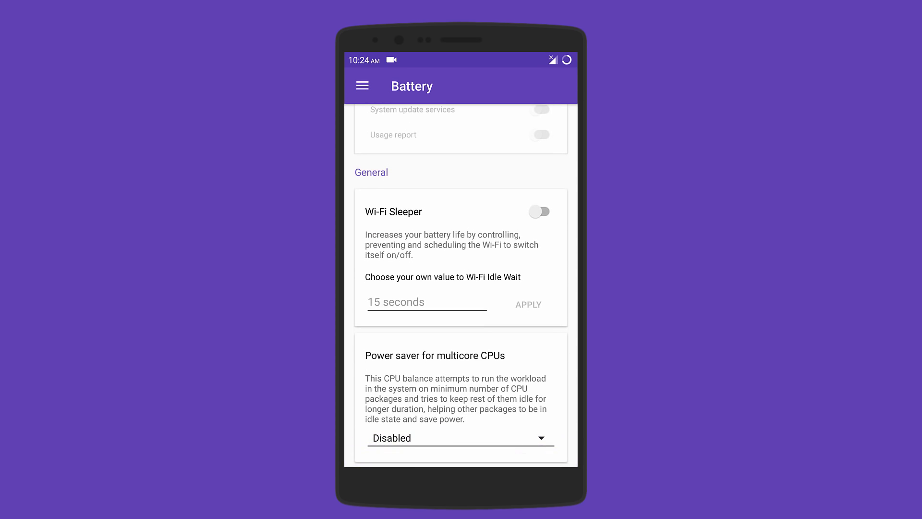
pyautogui.click(363, 86)
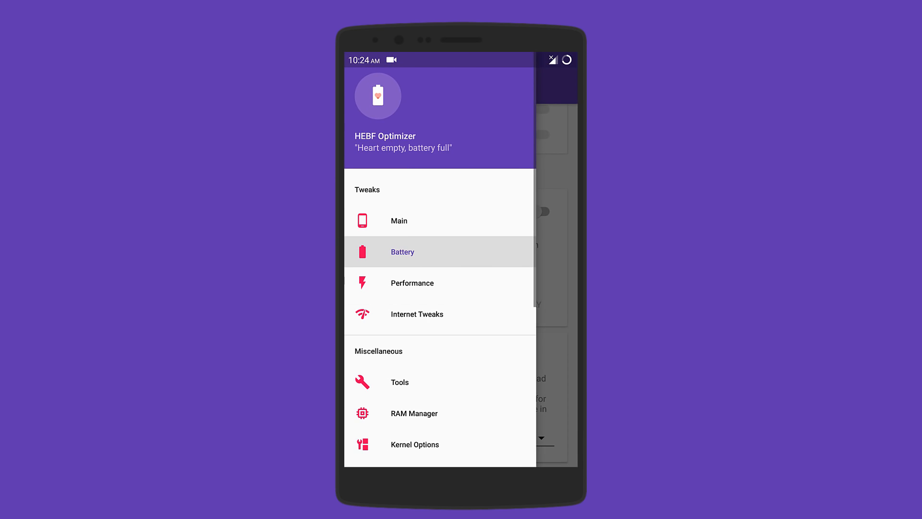
pyautogui.click(412, 282)
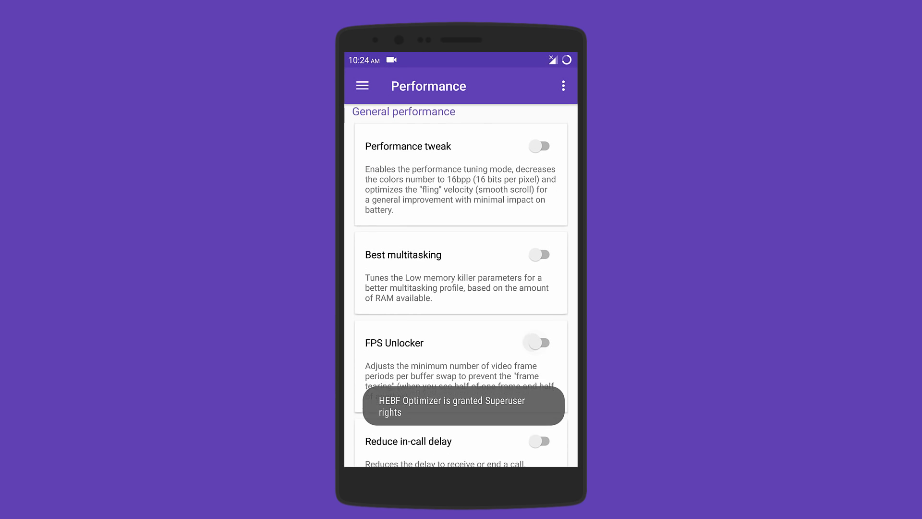
pyautogui.scroll(-4, 461, 289)
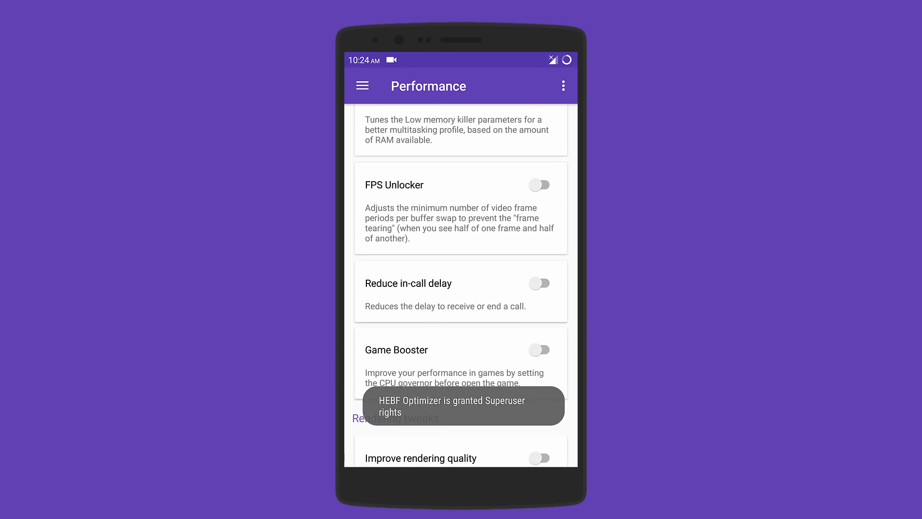
pyautogui.scroll(-5, 461, 289)
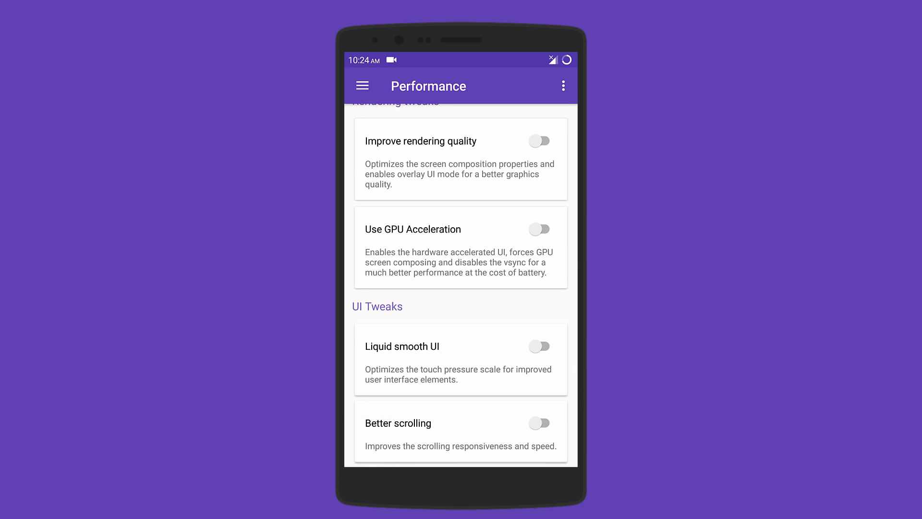
pyautogui.click(363, 86)
pyautogui.click(417, 314)
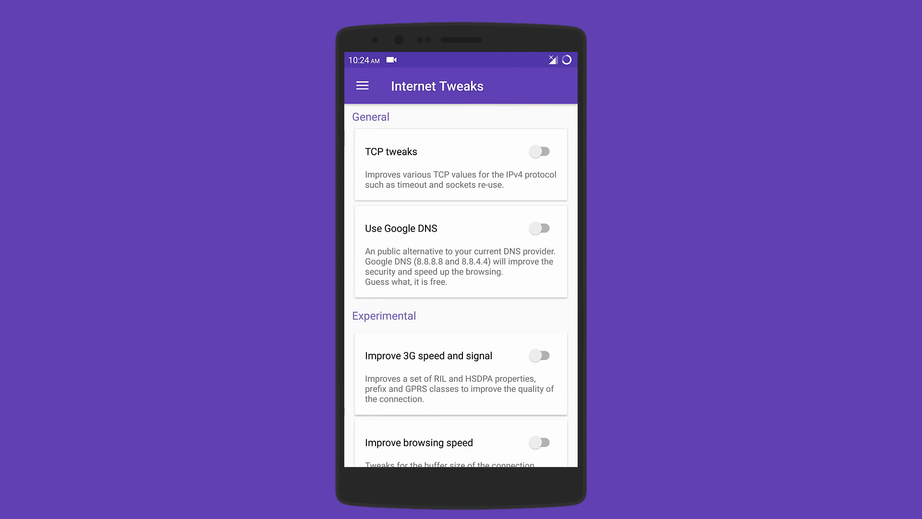
pyautogui.scroll(-3, 461, 288)
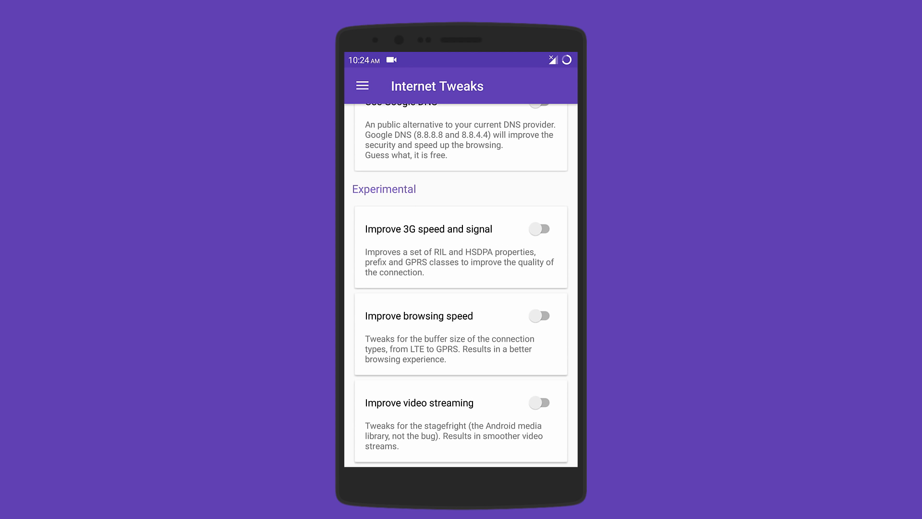
# Step: Visit Tools, then RAM Manager's App killing tendency settings and return to the list
pyautogui.click(362, 86)
pyautogui.scroll(-1, 440, 324)
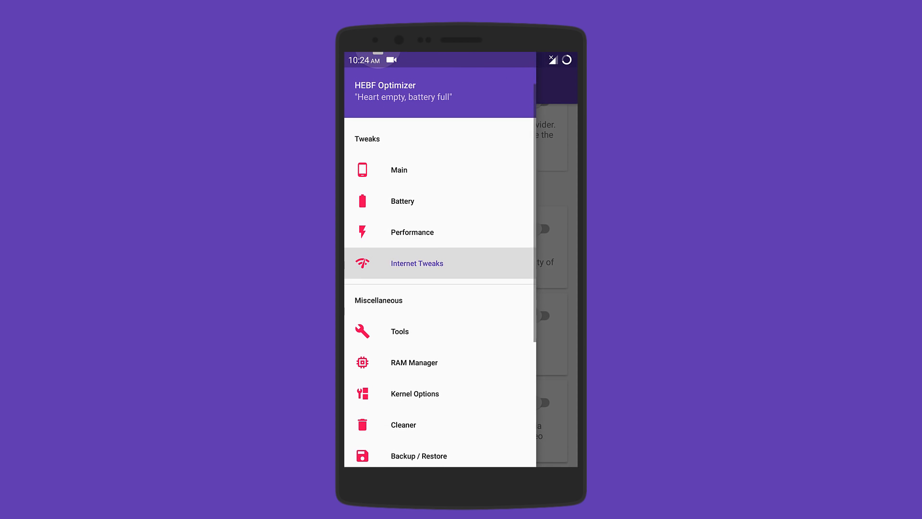
pyautogui.click(400, 332)
pyautogui.scroll(-3, 461, 288)
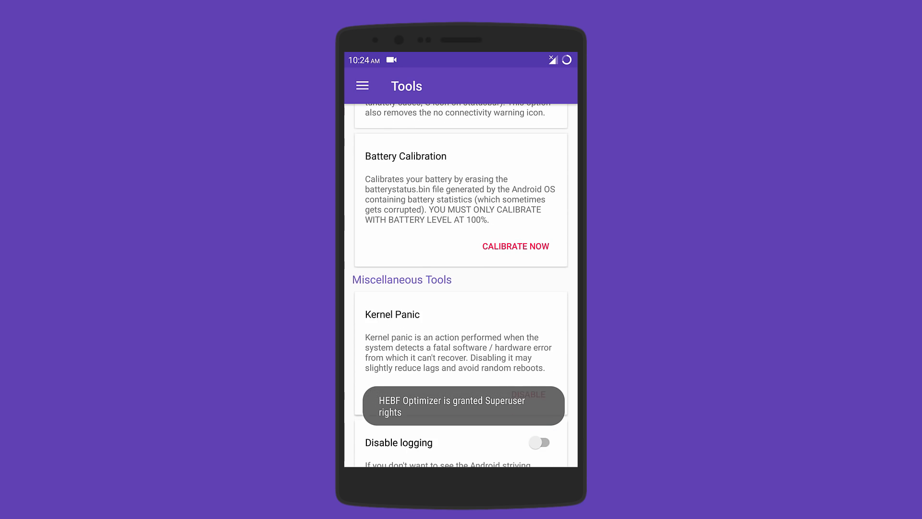
pyautogui.scroll(-5, 461, 288)
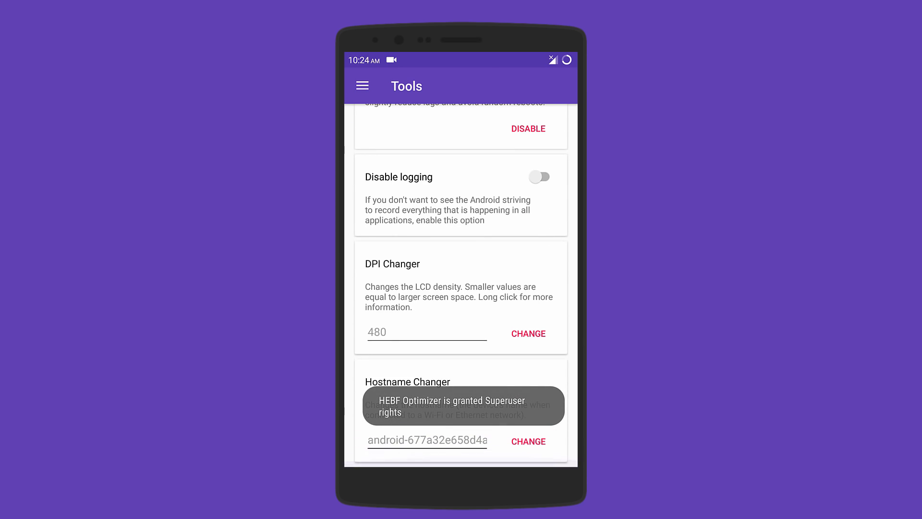
pyautogui.click(363, 86)
pyautogui.scroll(-2, 432, 289)
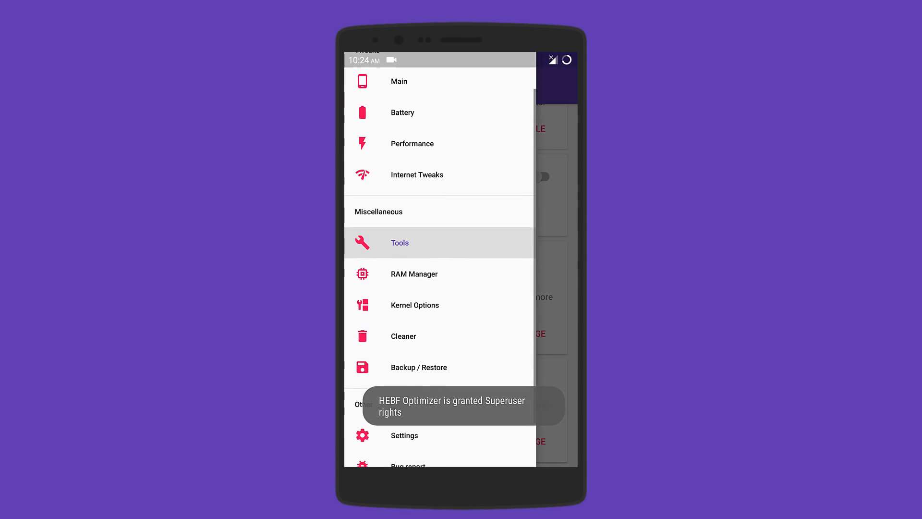
pyautogui.click(426, 271)
pyautogui.click(461, 133)
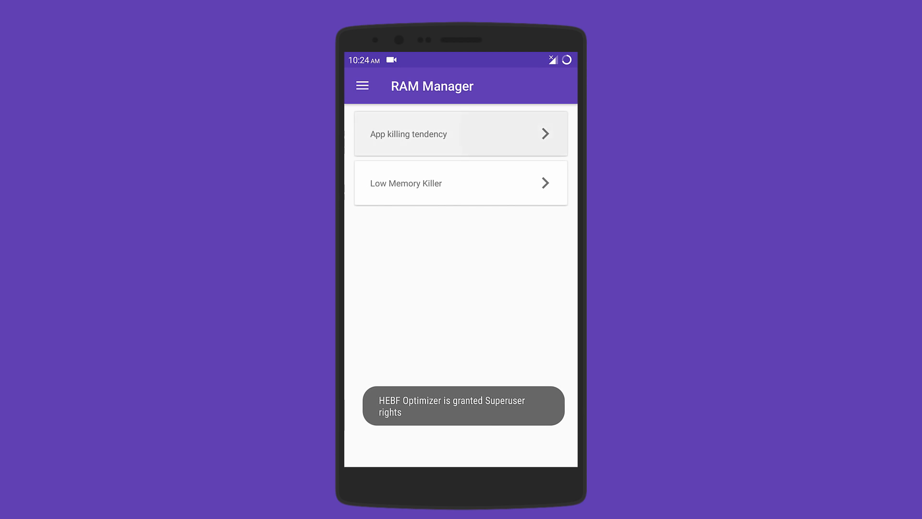
pyautogui.scroll(-2, 461, 288)
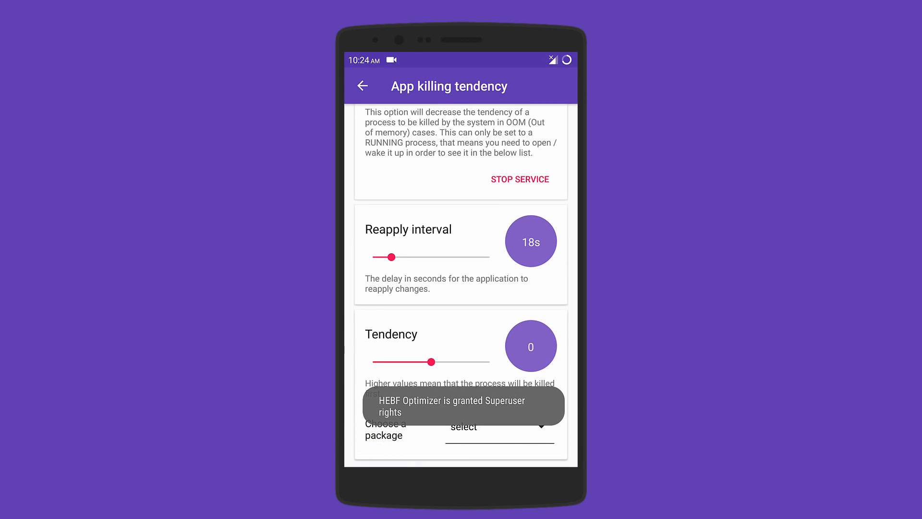
pyautogui.click(363, 85)
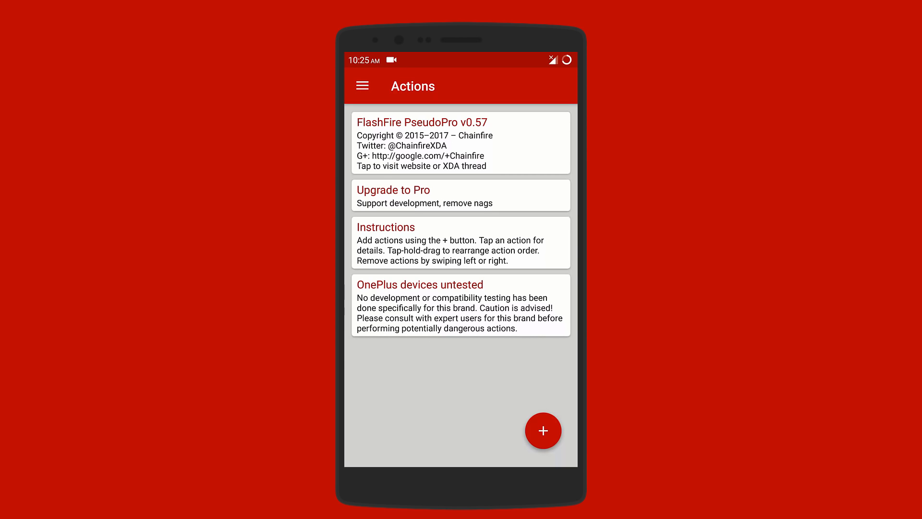
# Step: Try adding Backup and Restore actions, dismissing the No backups found message
pyautogui.click(543, 429)
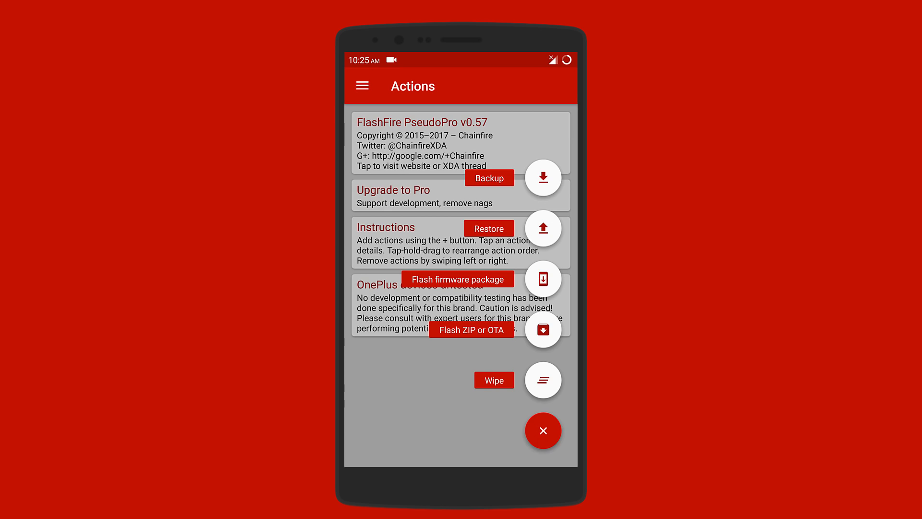
pyautogui.click(544, 178)
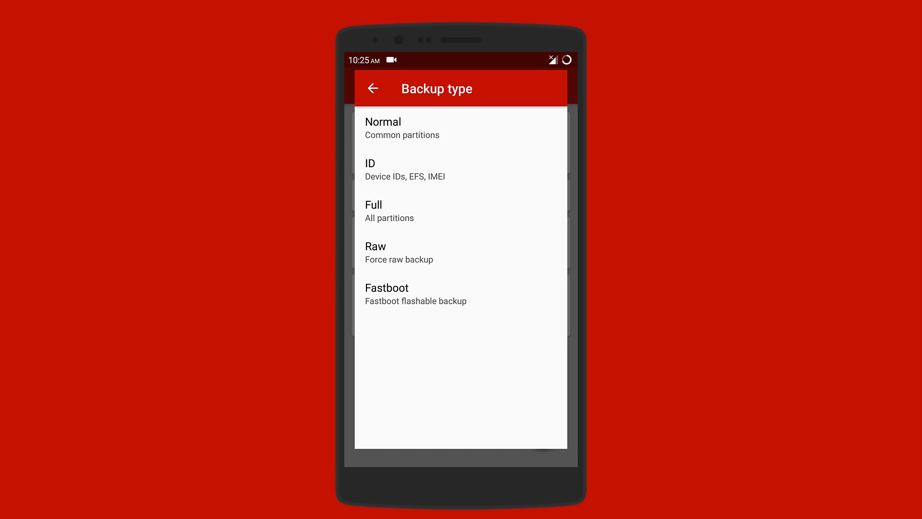
pyautogui.click(373, 88)
pyautogui.click(543, 430)
pyautogui.click(543, 226)
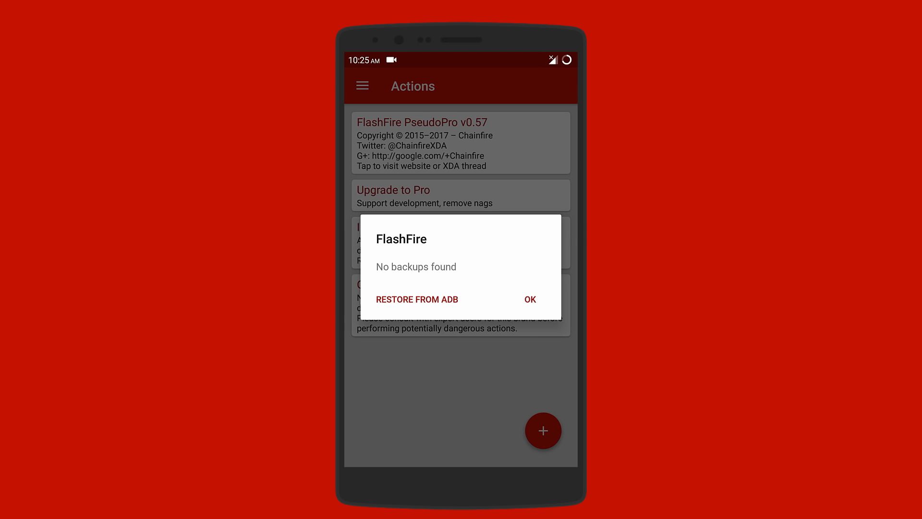
pyautogui.click(530, 300)
# Step: Try adding a Flash ZIP action without picking a file, then add a Wipe action
pyautogui.click(544, 430)
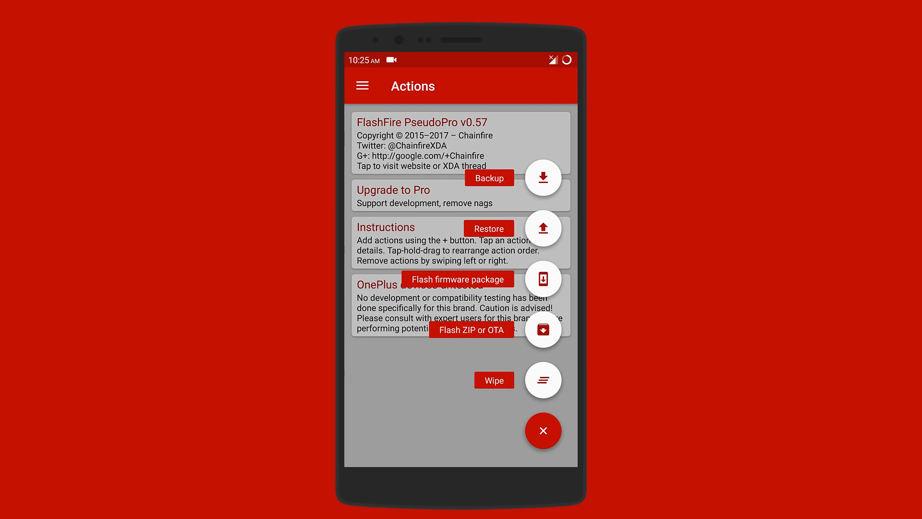
pyautogui.click(543, 329)
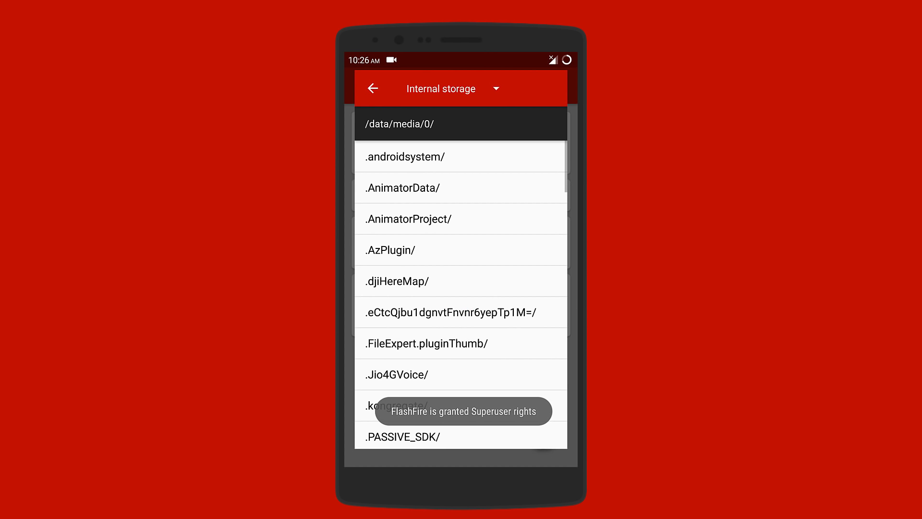
pyautogui.click(373, 87)
pyautogui.click(543, 429)
pyautogui.click(543, 430)
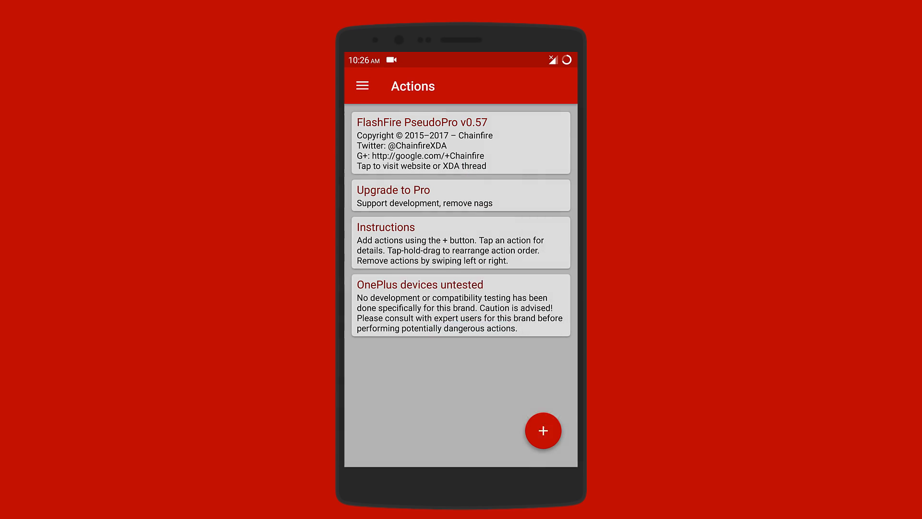
pyautogui.scroll(-1, 461, 288)
pyautogui.scroll(1, 461, 289)
pyautogui.scroll(-1, 461, 288)
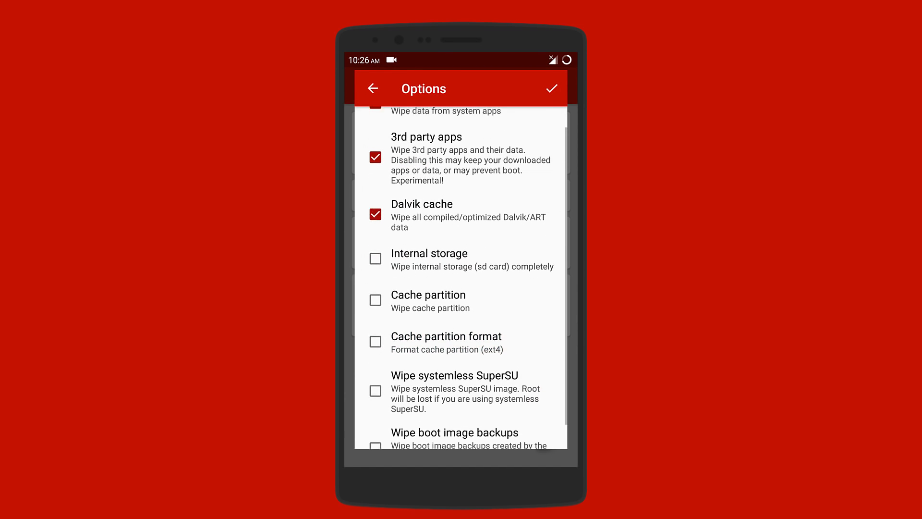
pyautogui.scroll(-1, 461, 288)
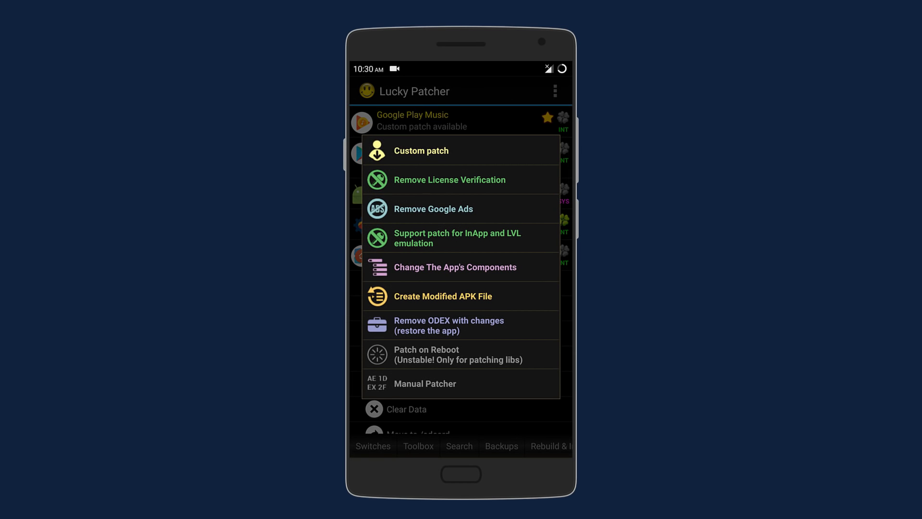
# Step: View the InApp and LVL emulation support patch options and Nova Launcher's menu of patches
pyautogui.click(458, 237)
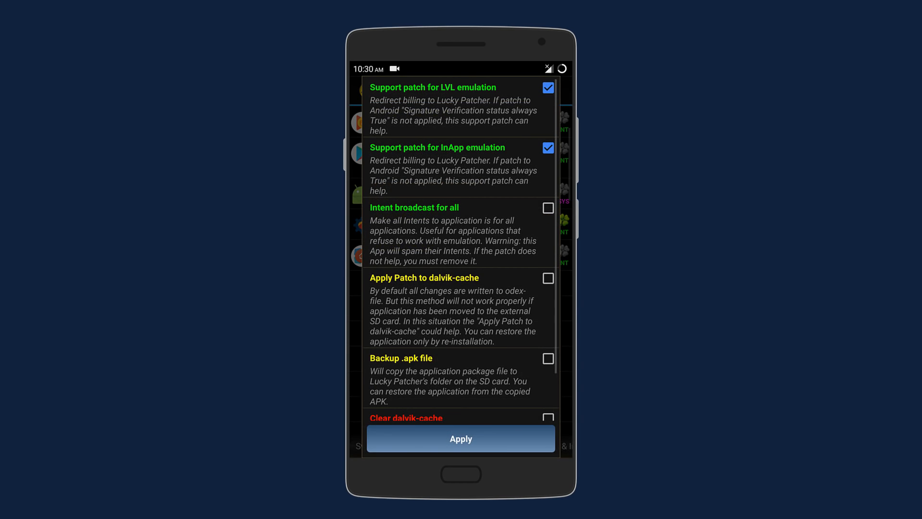
pyautogui.press('Escape')
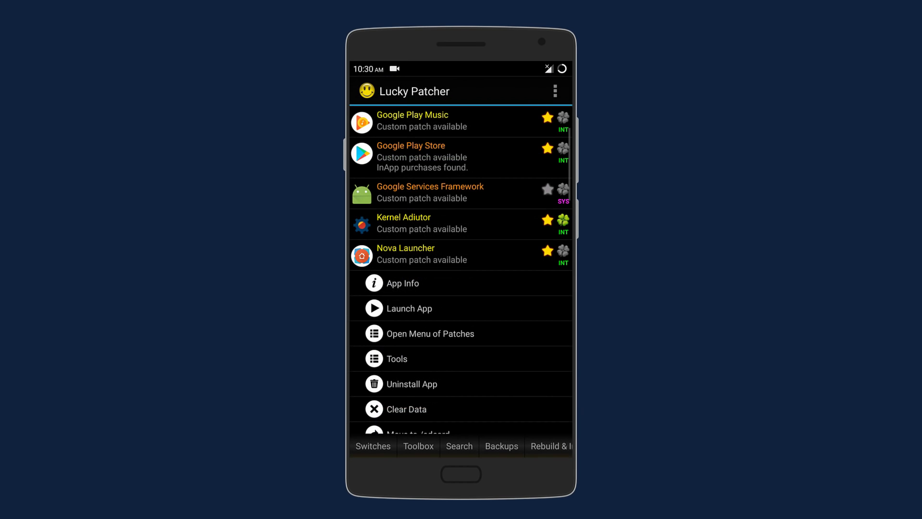
pyautogui.scroll(-1, 461, 289)
pyautogui.click(430, 299)
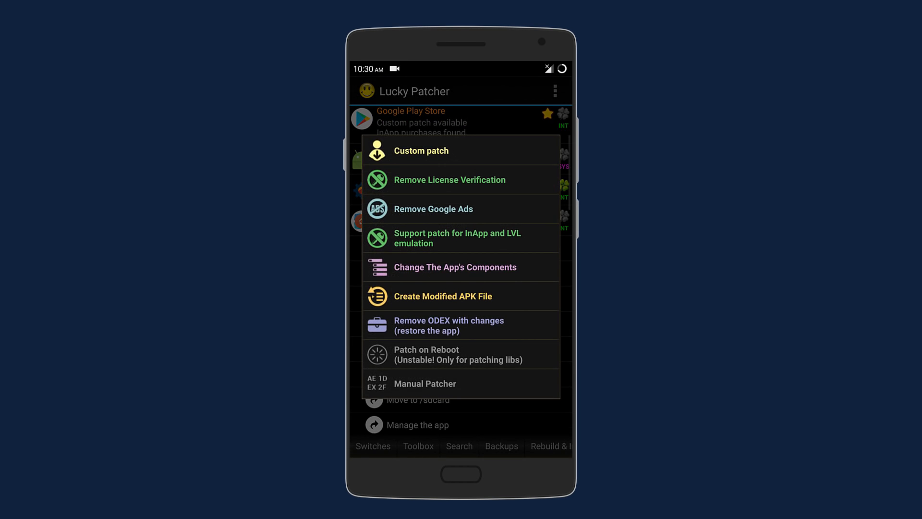
pyautogui.press('Escape')
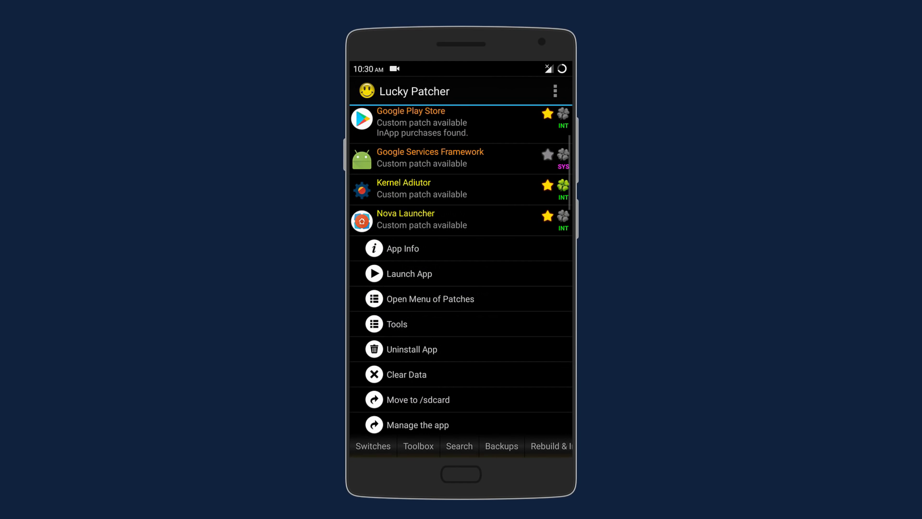
# Step: Review the Switches and Toolbox settings, then return to the app list
pyautogui.click(554, 91)
pyautogui.scroll(-4, 462, 252)
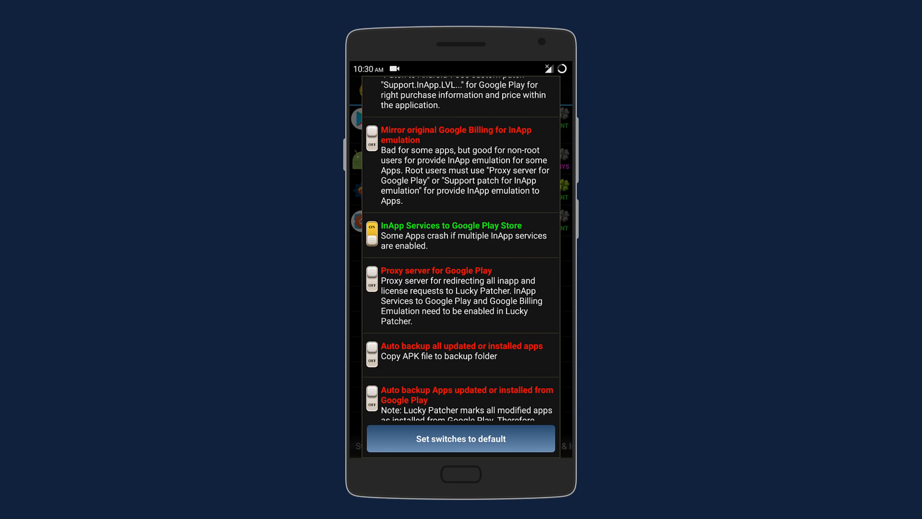
pyautogui.scroll(-4, 461, 252)
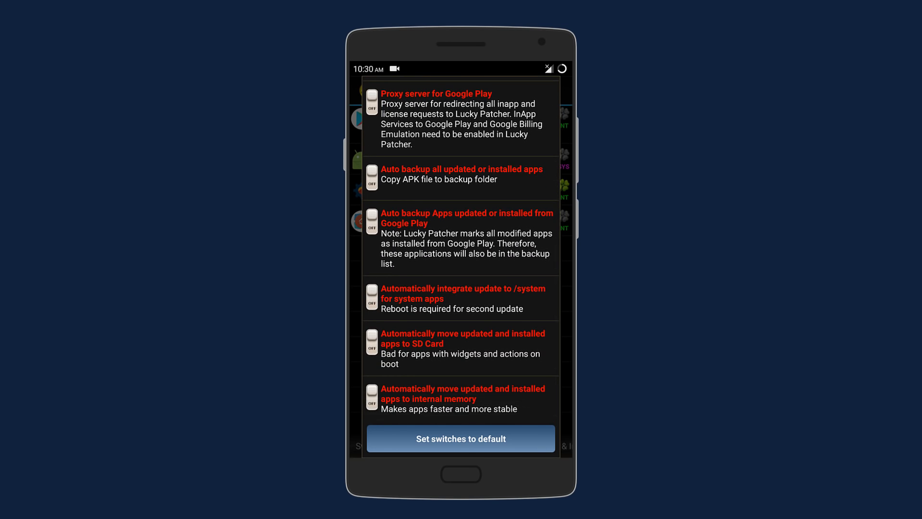
pyautogui.scroll(-5, 461, 274)
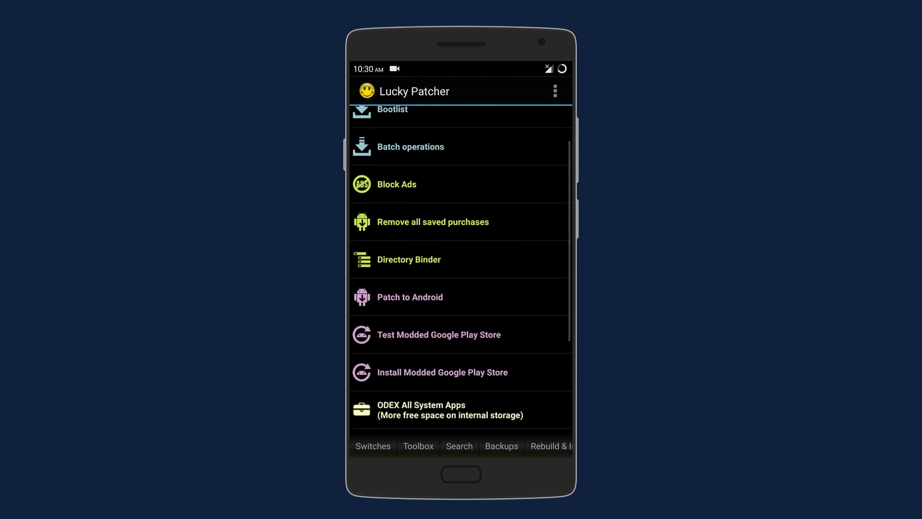
pyautogui.scroll(-3, 461, 274)
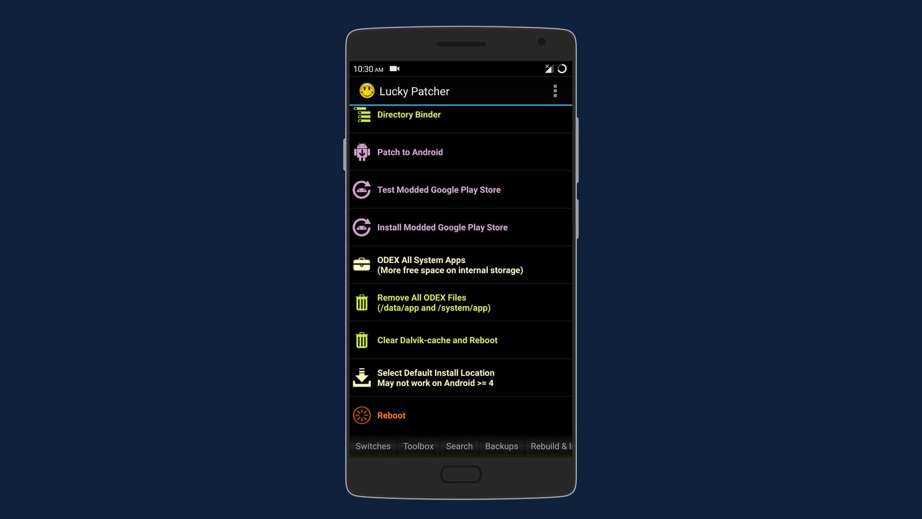
pyautogui.click(374, 446)
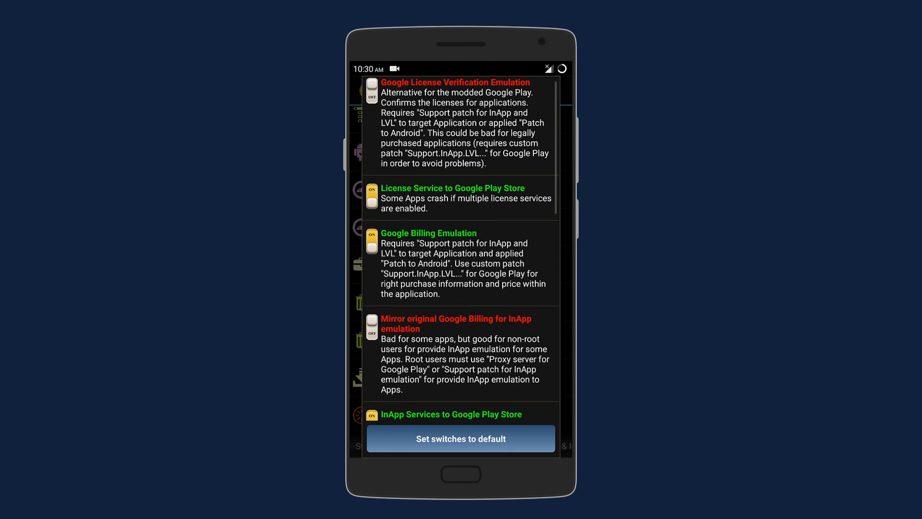
pyautogui.scroll(-8, 461, 252)
pyautogui.press('Escape')
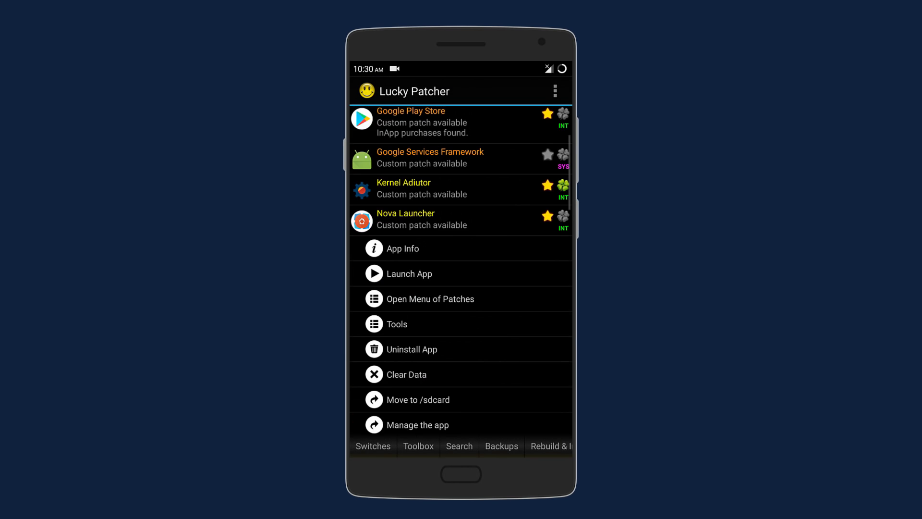